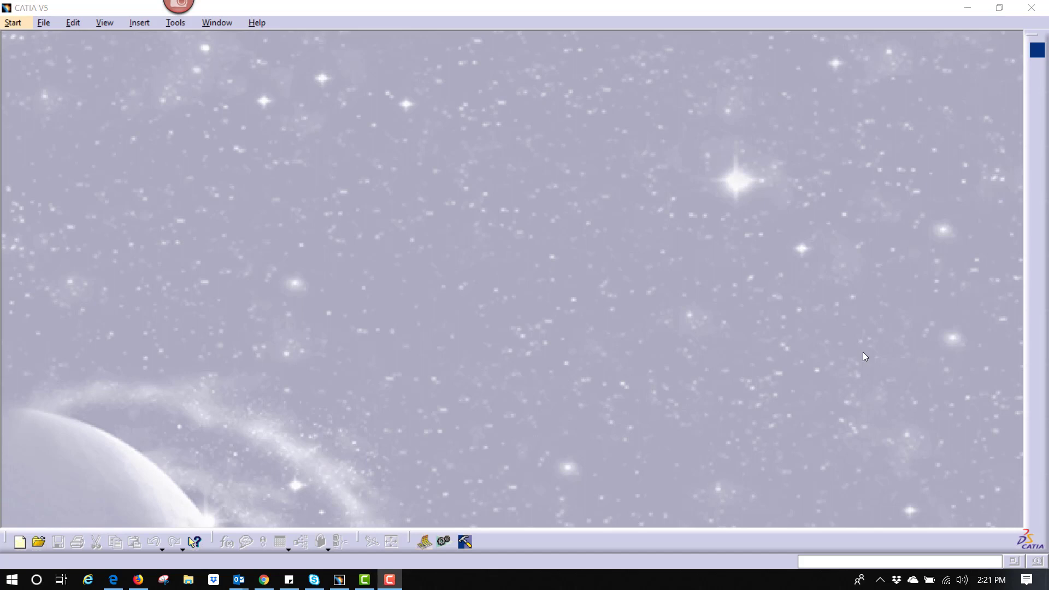
# Minimize the empty CATIA V5 window to reveal the Windows desktop
pyautogui.click(971, 7)
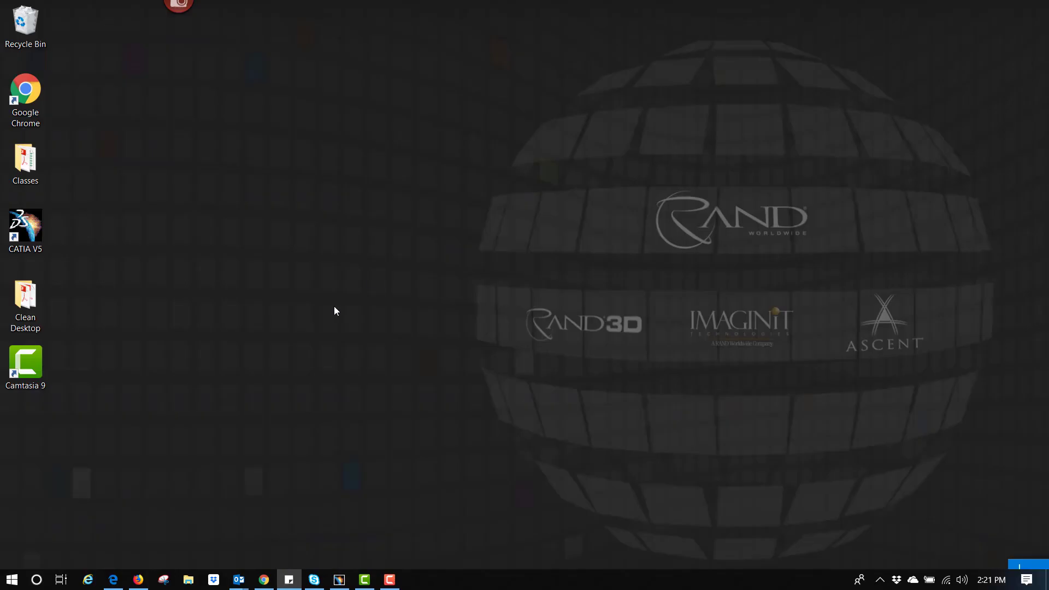
# Browse File Explorer to C:\Program Files\Dassault Systemes\B25\win_b64\code
pyautogui.click(188, 579)
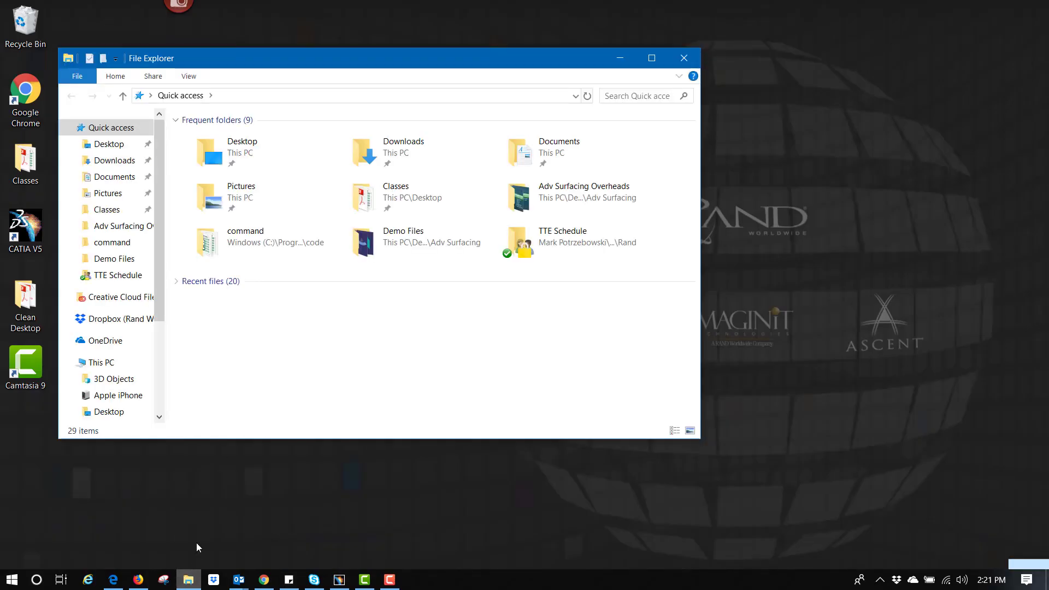
pyautogui.scroll(-1, 159, 308)
pyautogui.scroll(-3, 173, 355)
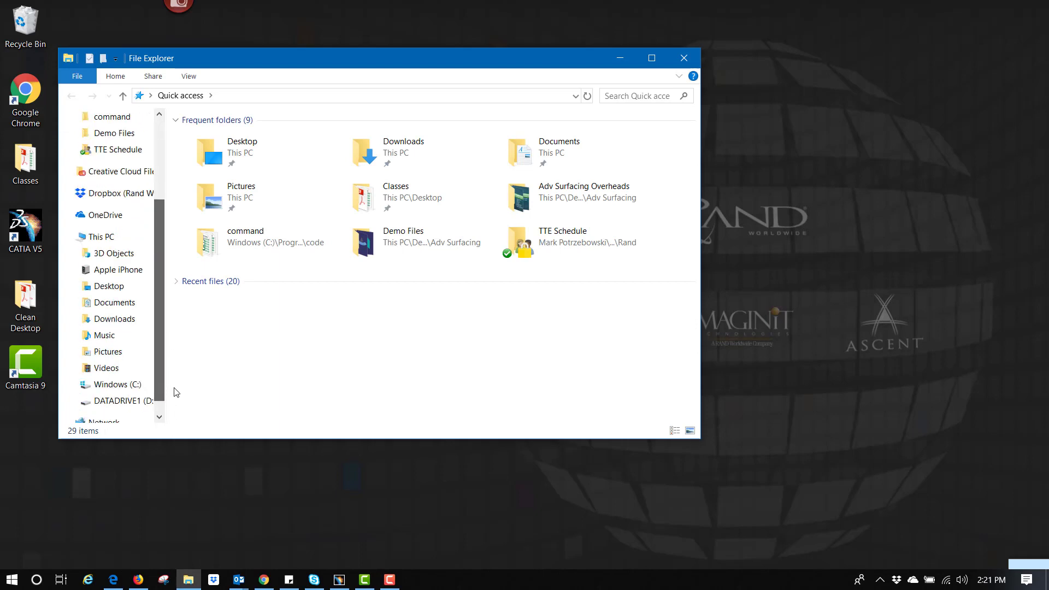
pyautogui.click(126, 387)
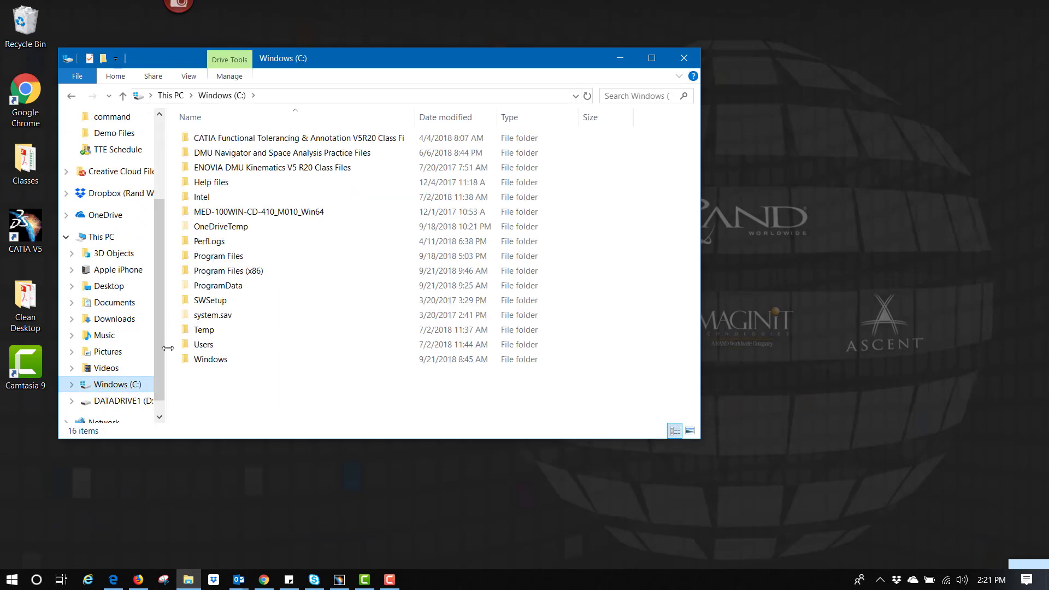
pyautogui.doubleClick(228, 261)
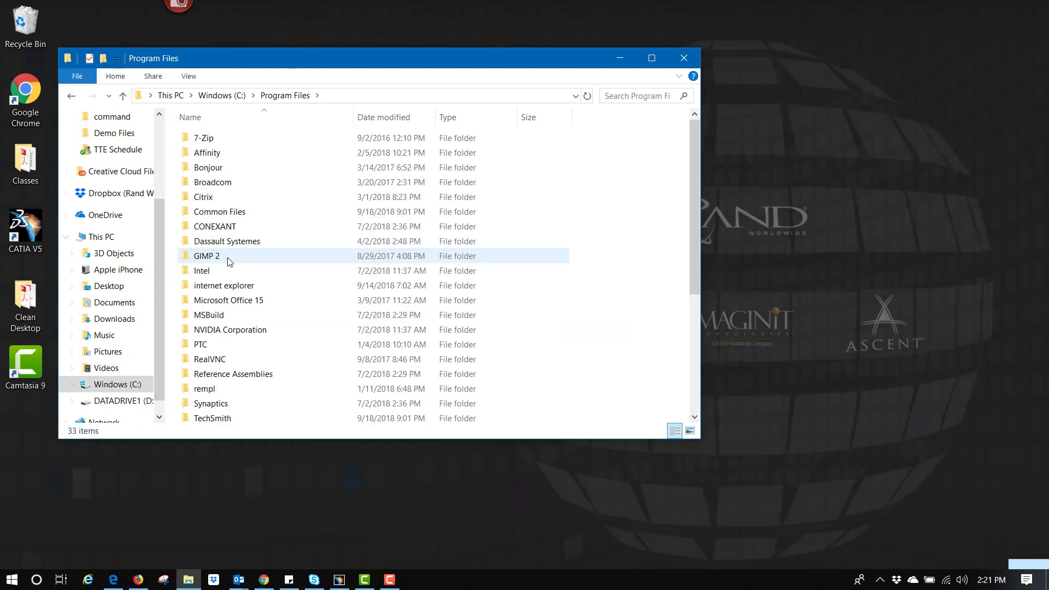
pyautogui.doubleClick(244, 246)
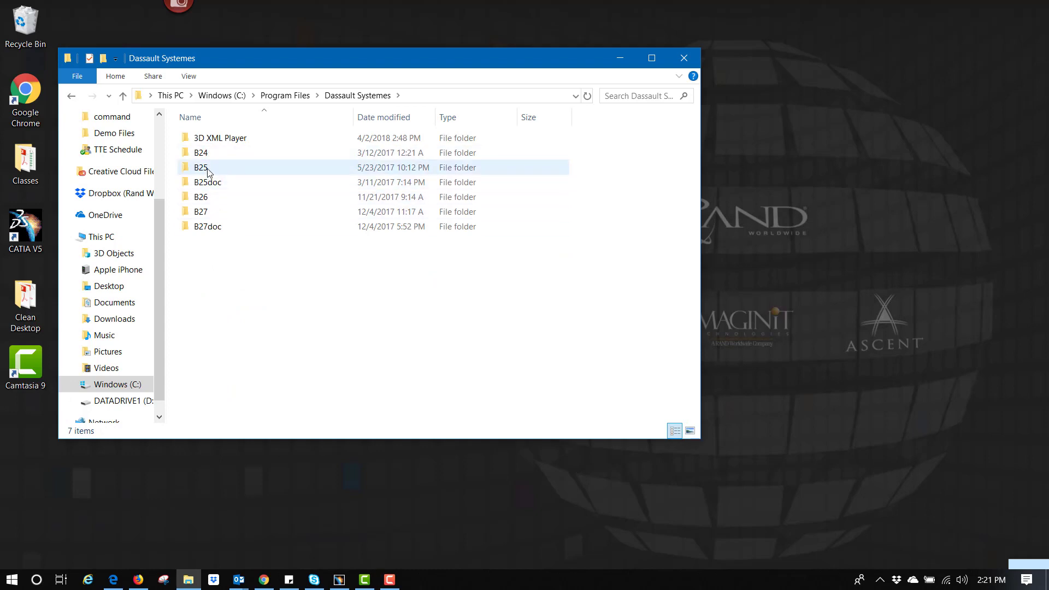
pyautogui.doubleClick(208, 173)
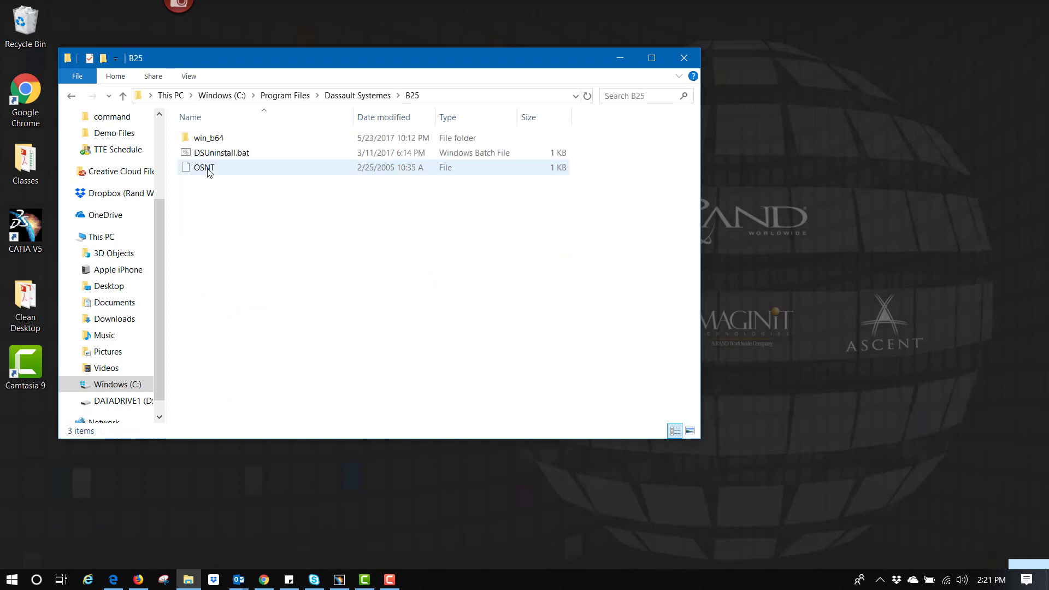
pyautogui.click(209, 141)
pyautogui.doubleClick(211, 141)
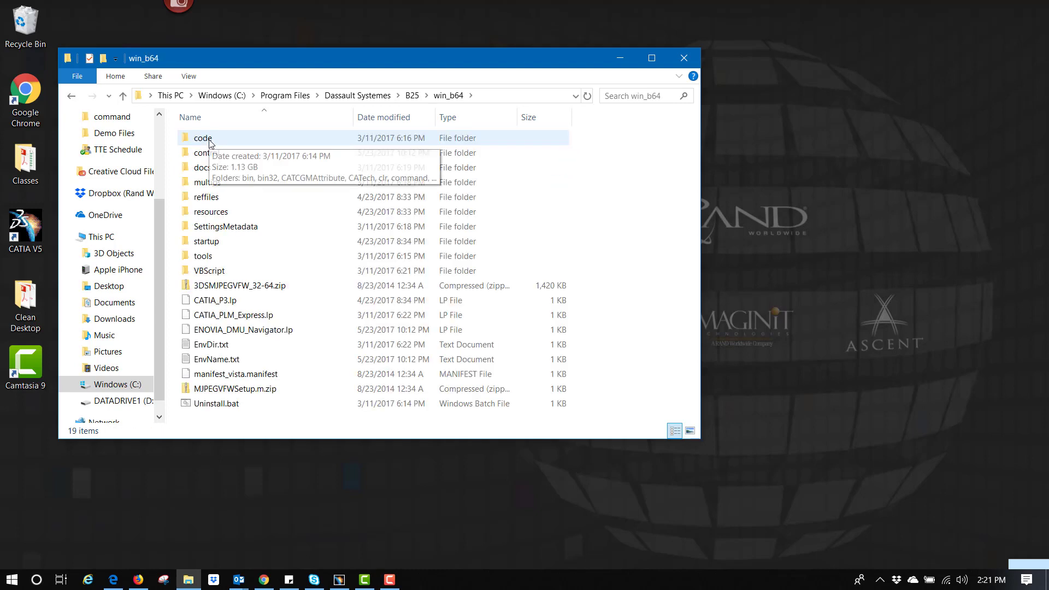
pyautogui.doubleClick(206, 143)
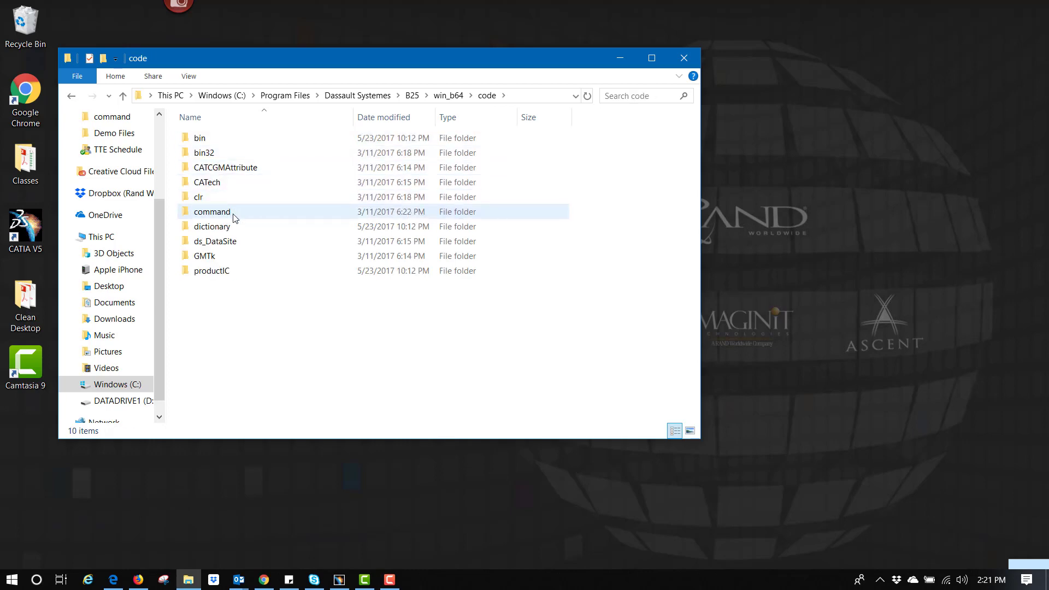
# Open GSD_PointSplineLoftFromExcel.xls from the command folder in Excel
pyautogui.doubleClick(212, 212)
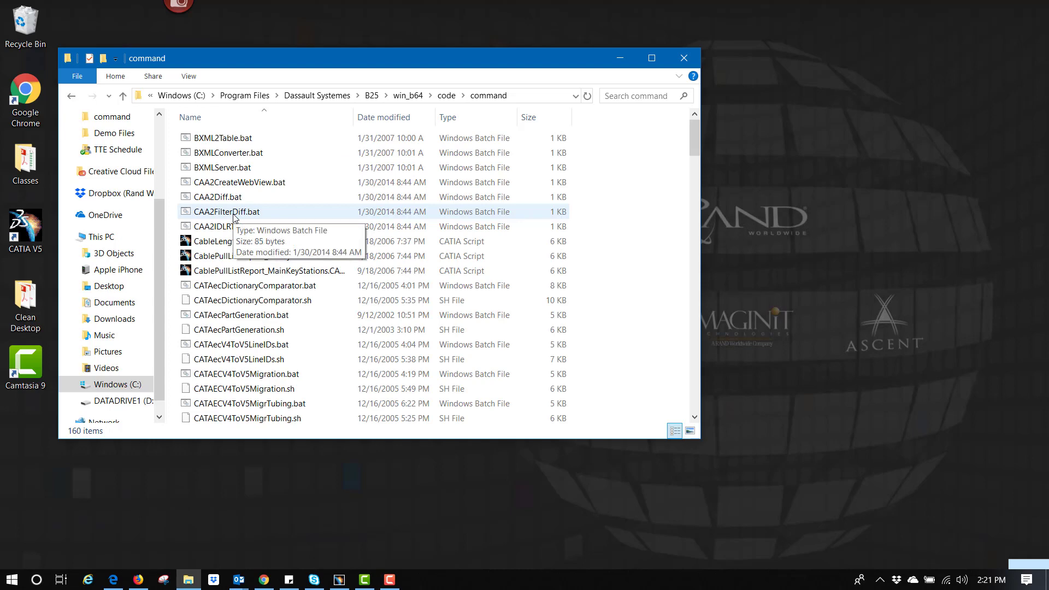
pyautogui.click(235, 214)
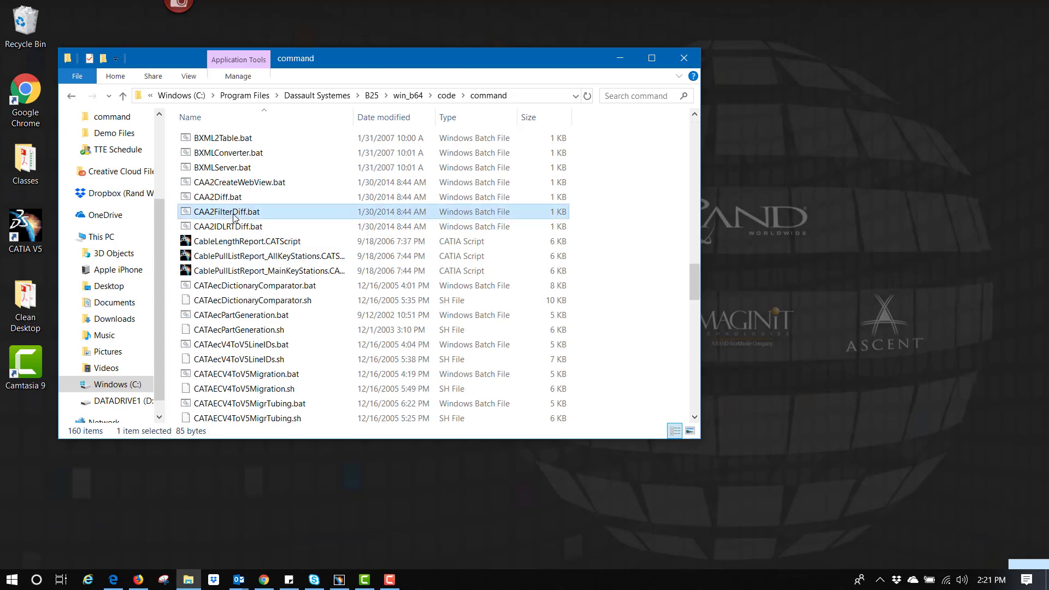
pyautogui.press('g')
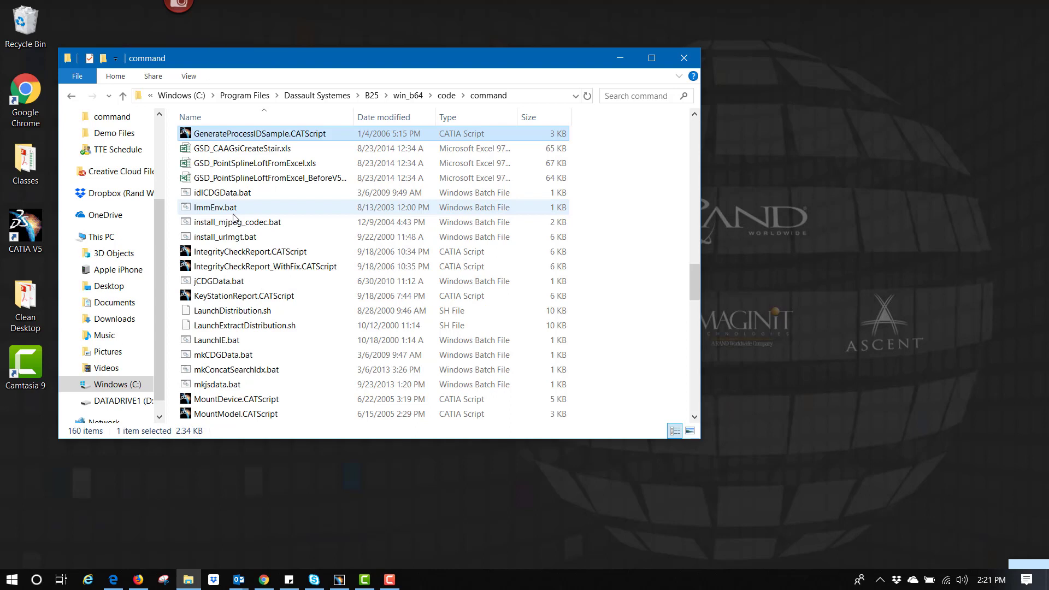
pyautogui.click(248, 167)
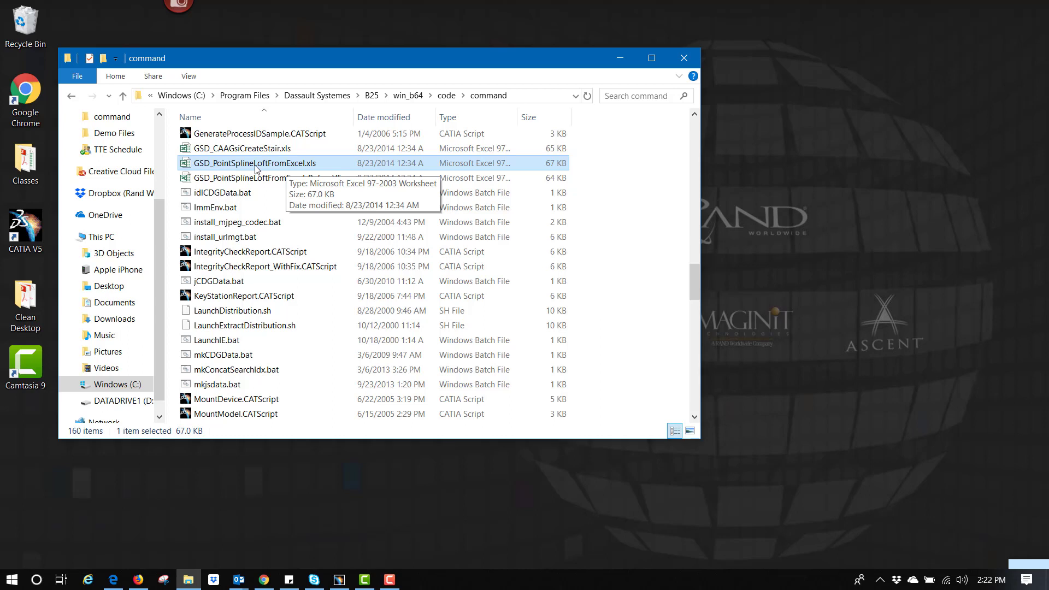
pyautogui.doubleClick(284, 163)
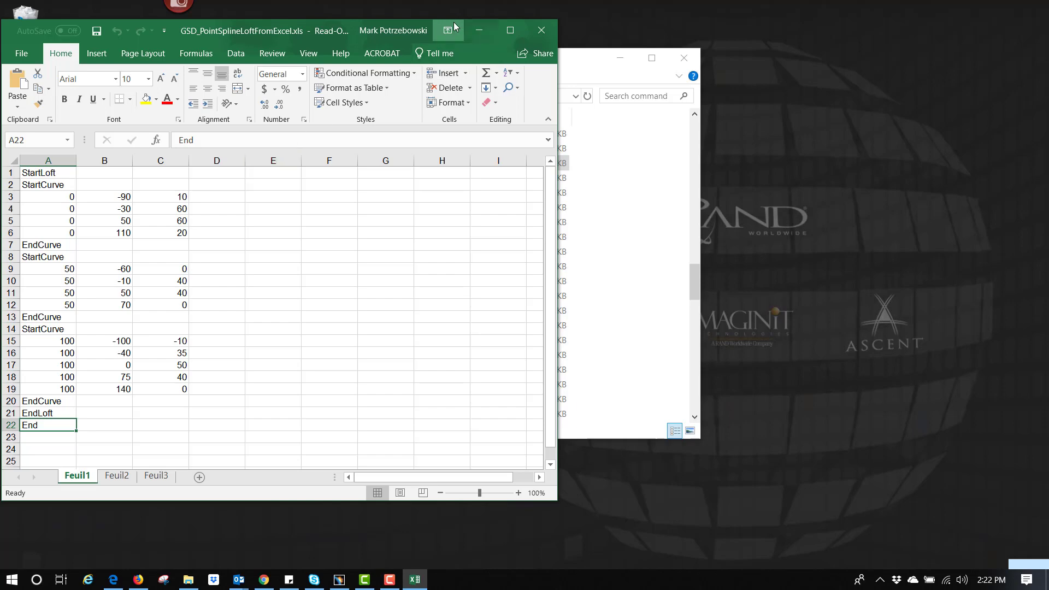
# Snap the Excel workbook to the left screen half and bring CATIA V5 forward
pyautogui.moveTo(396, 24); pyautogui.dragTo(1, 64)
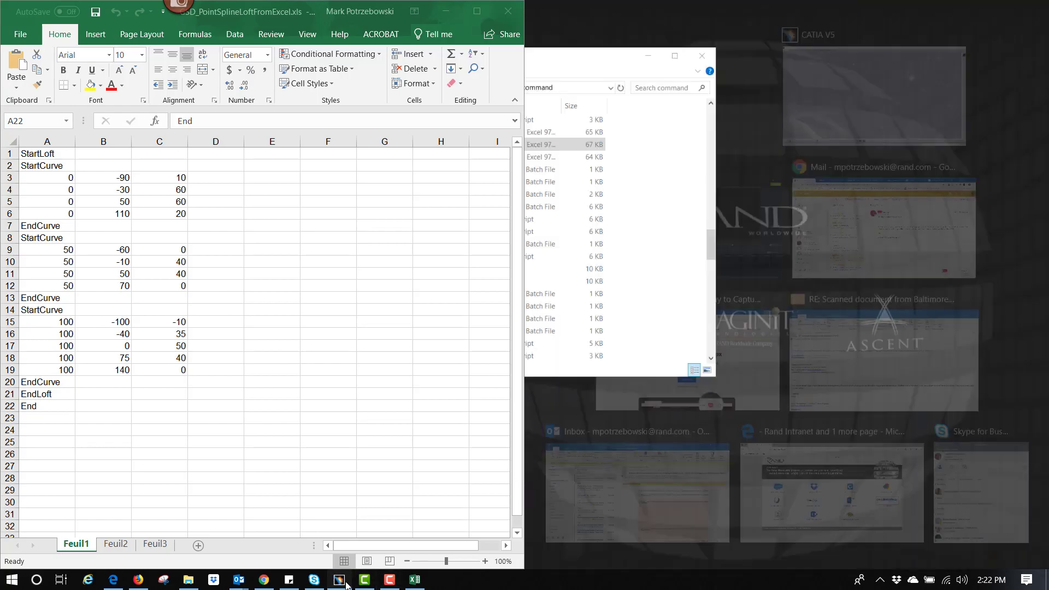
pyautogui.click(340, 580)
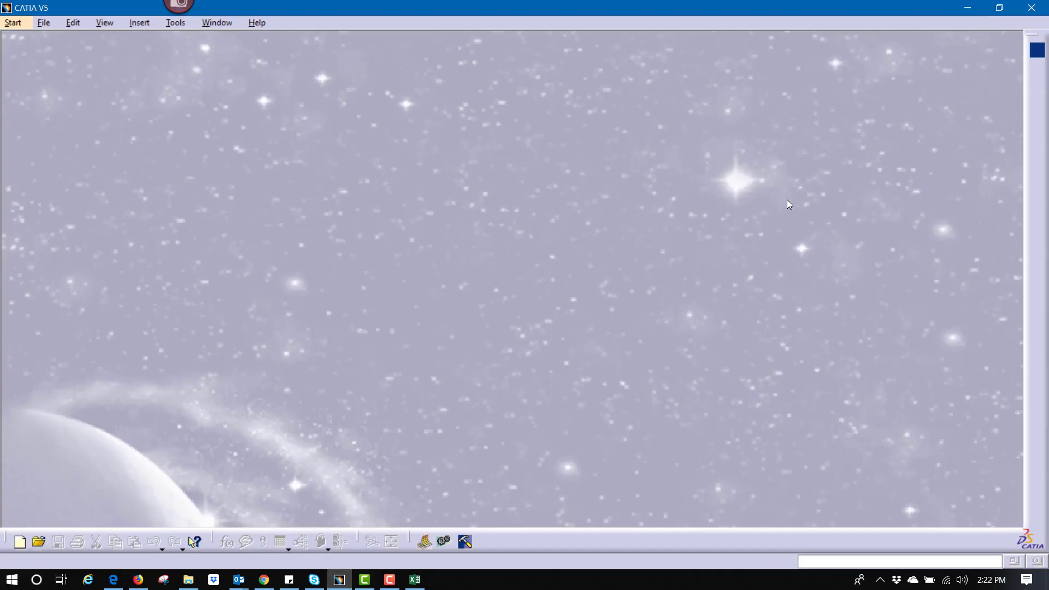
# Place CATIA on the right half and create a new Part Design part named Demo
pyautogui.click(1000, 8)
pyautogui.moveTo(725, 44); pyautogui.dragTo(1048, 61)
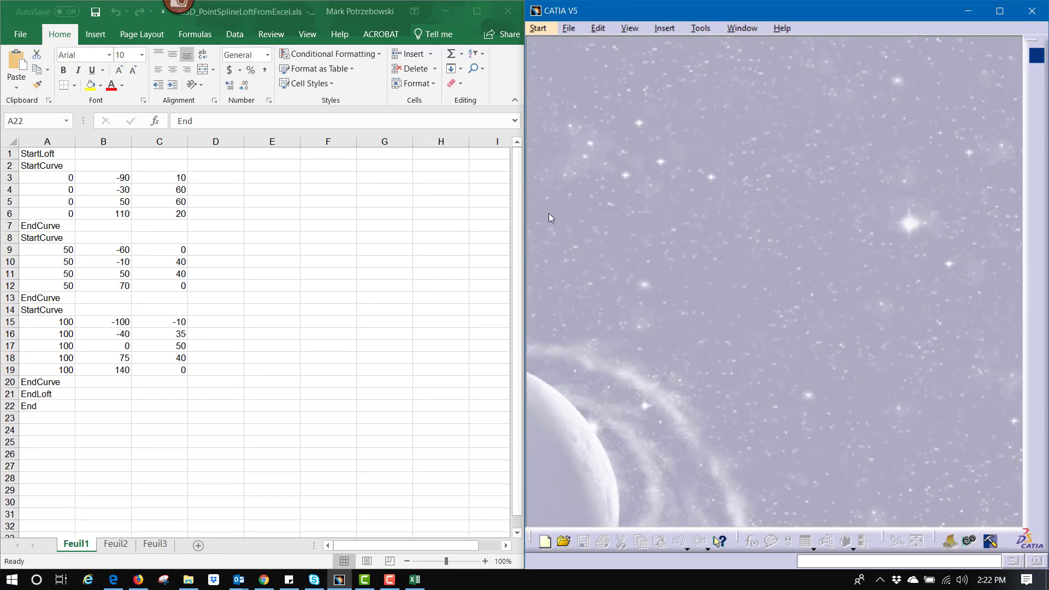
pyautogui.click(538, 28)
pyautogui.moveTo(564, 117)
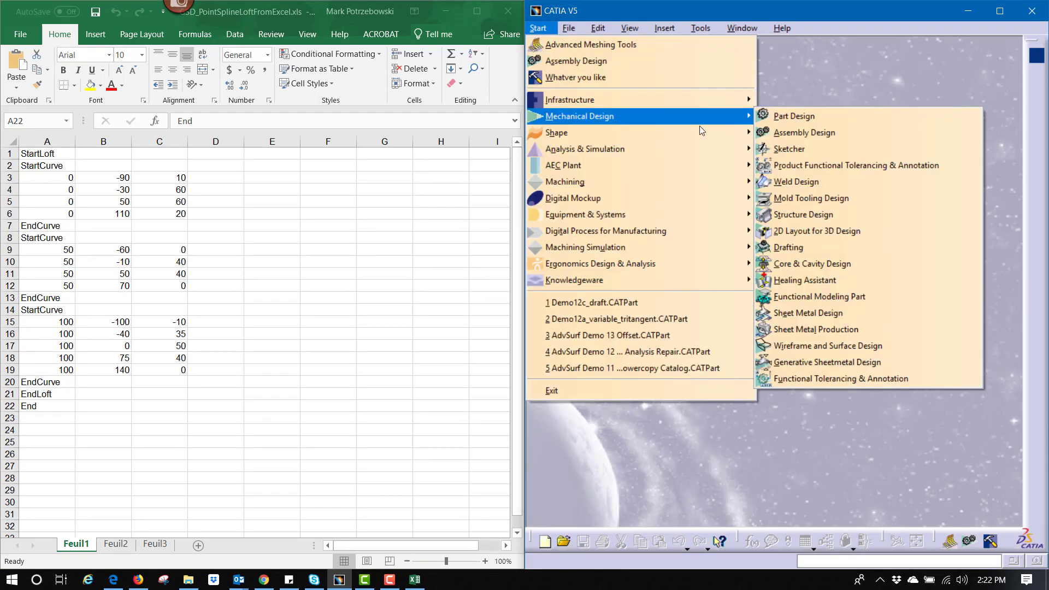
pyautogui.click(774, 121)
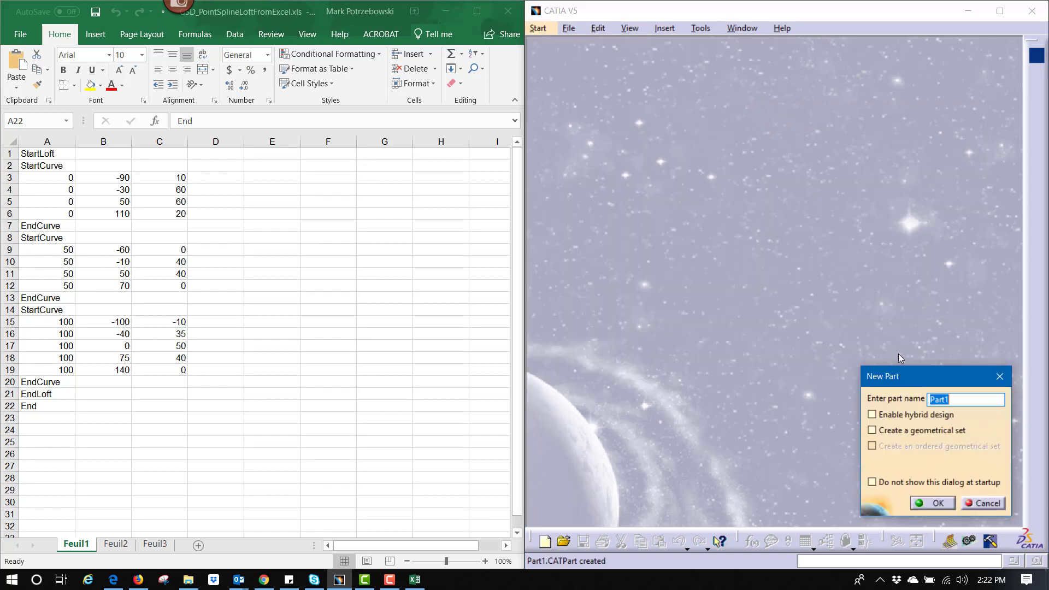
pyautogui.write('Demo')
pyautogui.click(938, 503)
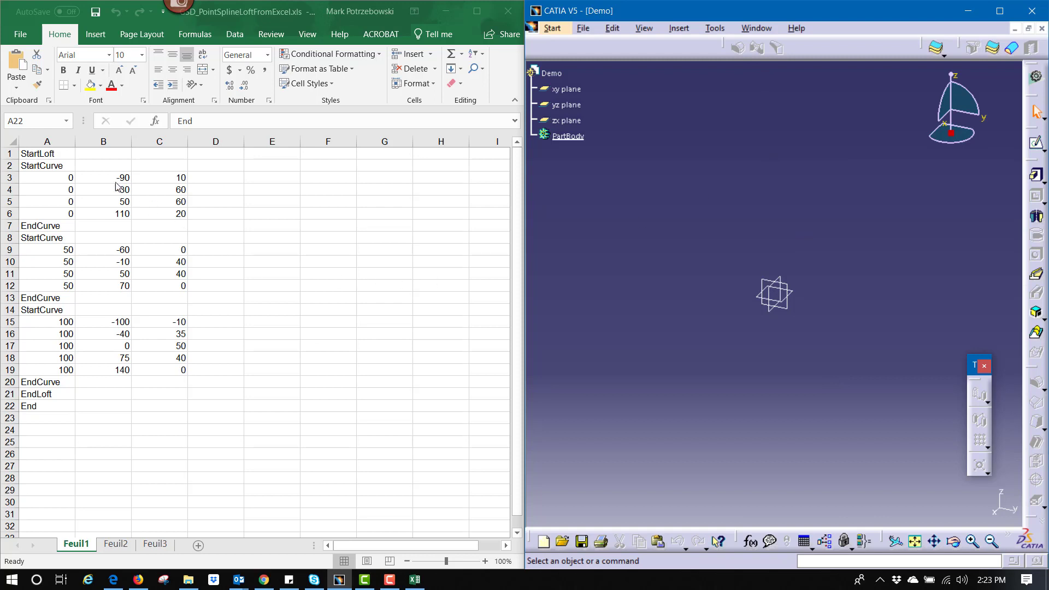
# Insert a new row 6 holding the point X 0, Y 75, Z 40
pyautogui.click(10, 213)
pyautogui.rightClick(10, 213)
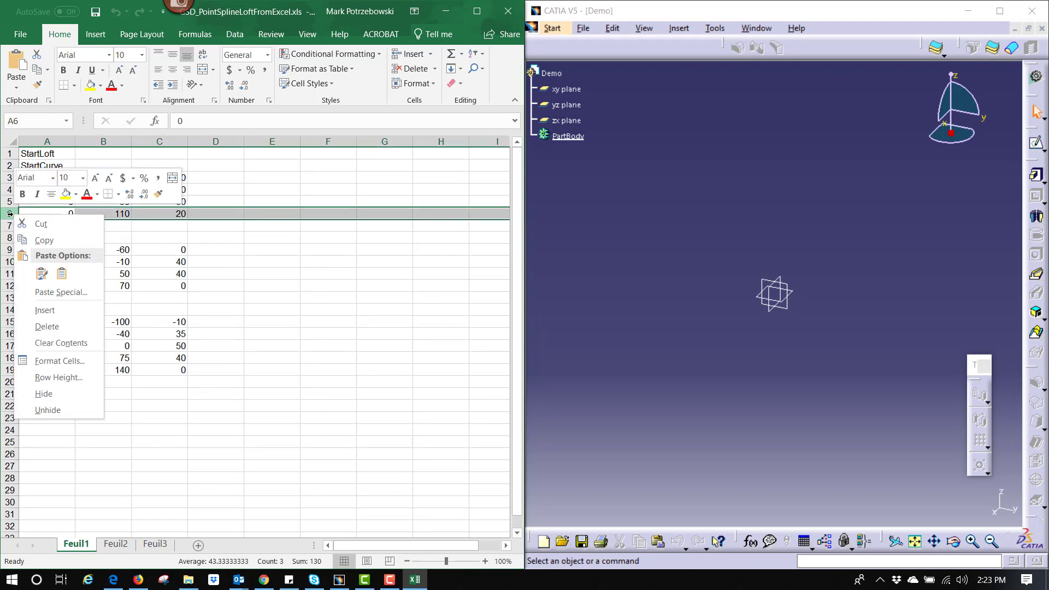
pyautogui.click(64, 312)
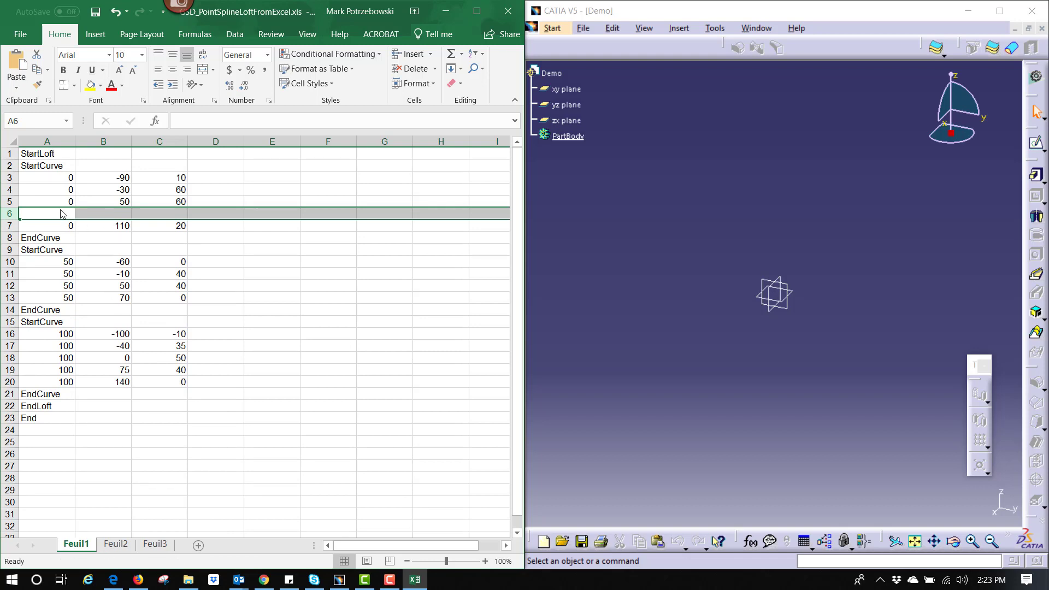
pyautogui.write('0')
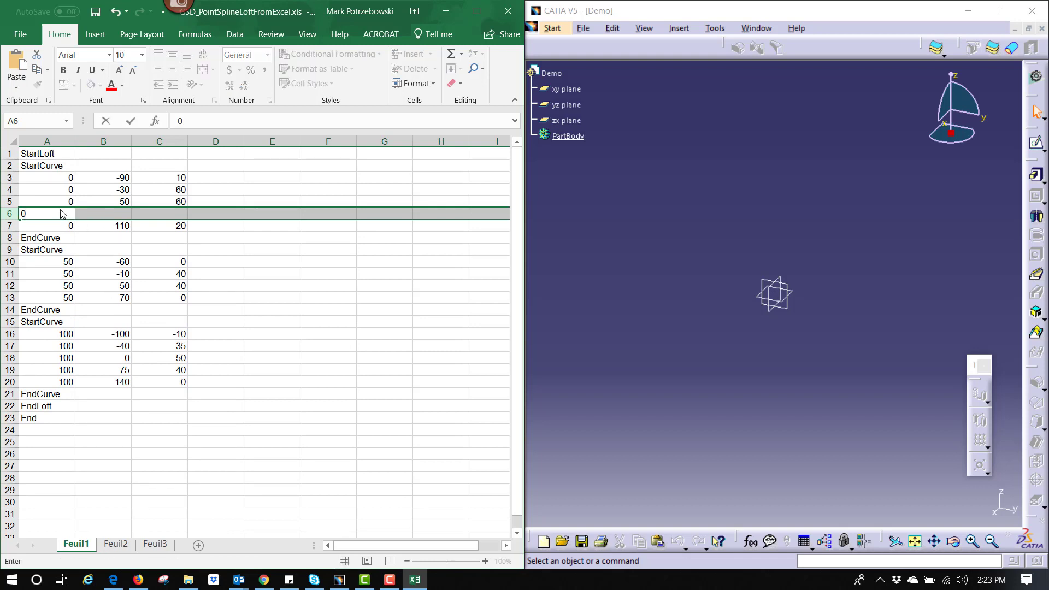
pyautogui.press('Tab')
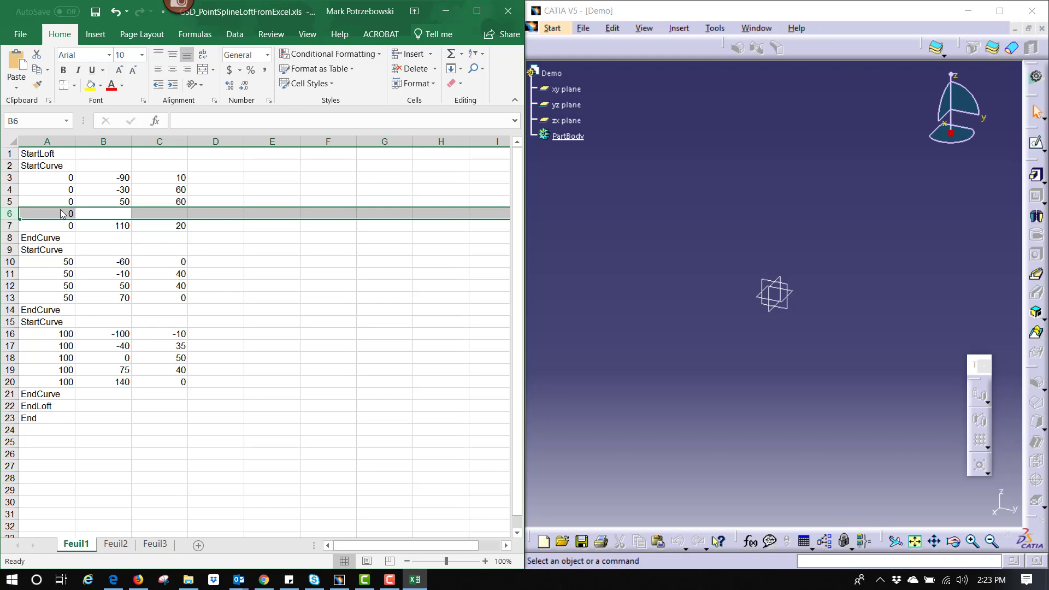
pyautogui.click(109, 211)
pyautogui.write('7')
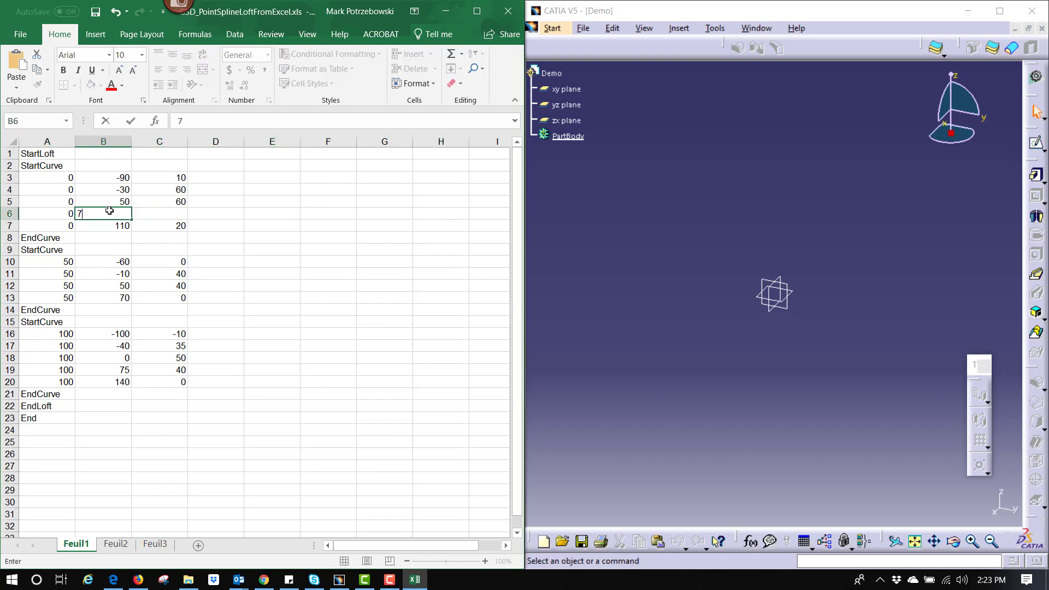
pyautogui.write('5')
pyautogui.press('Tab')
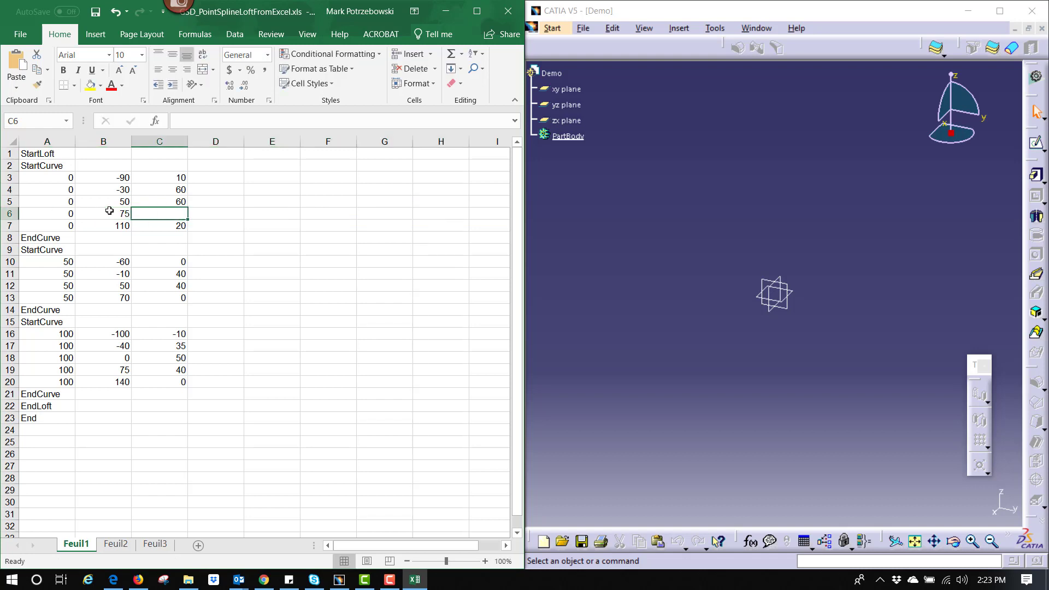
pyautogui.write('40')
pyautogui.press('Tab')
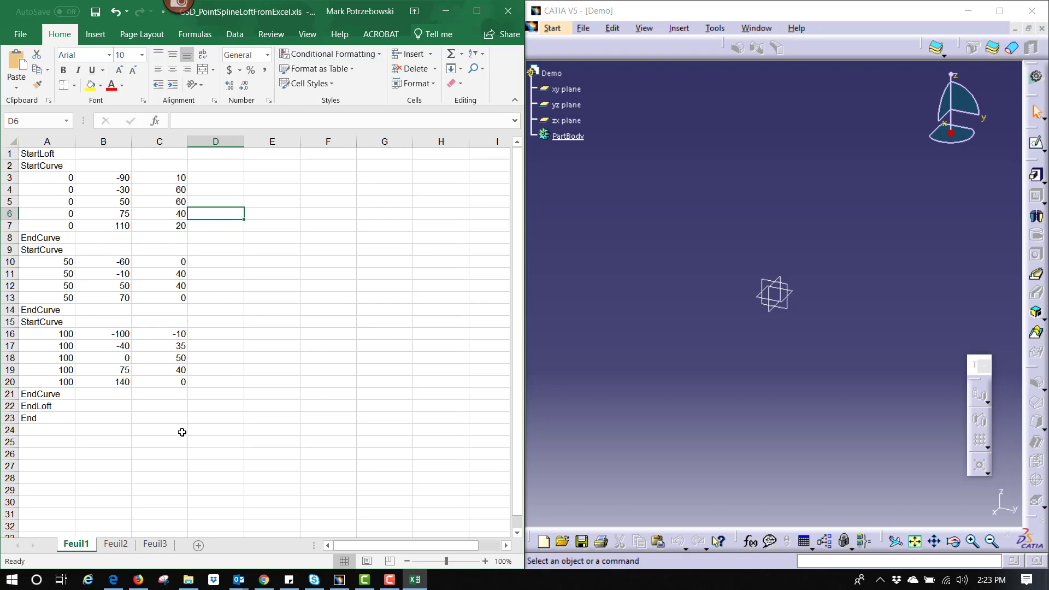
pyautogui.click(291, 213)
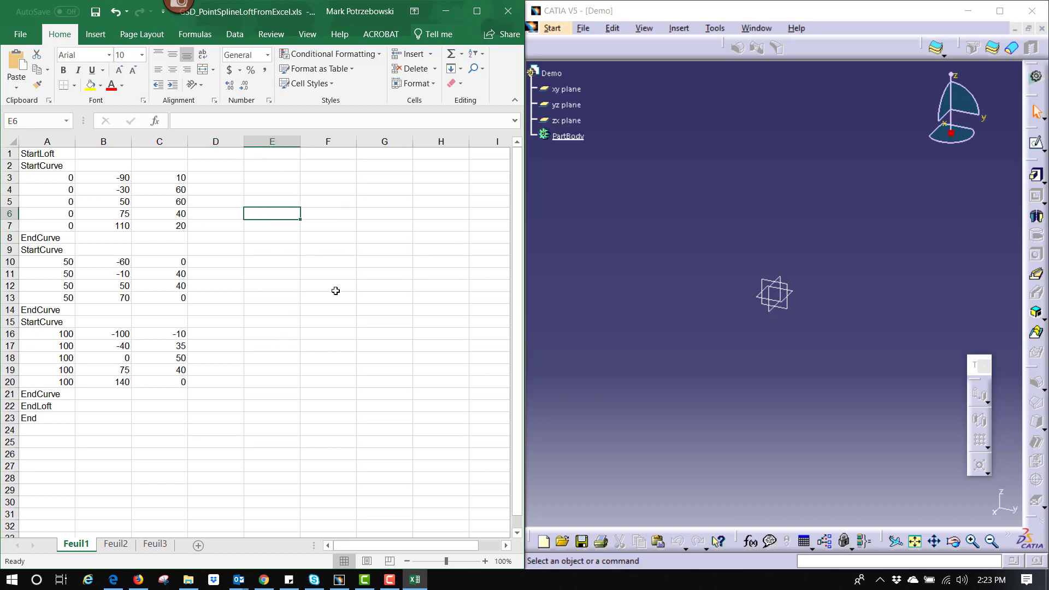
# Run the Feuil1.Main macro with option 1 to create Point.1–Point.14 in Demo
pyautogui.click(307, 34)
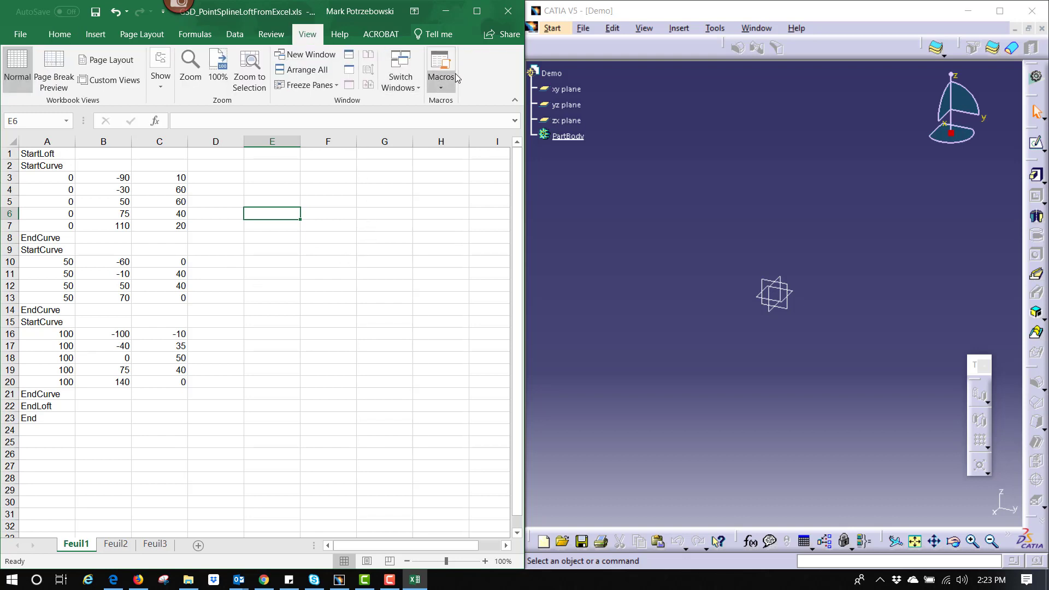
pyautogui.click(441, 65)
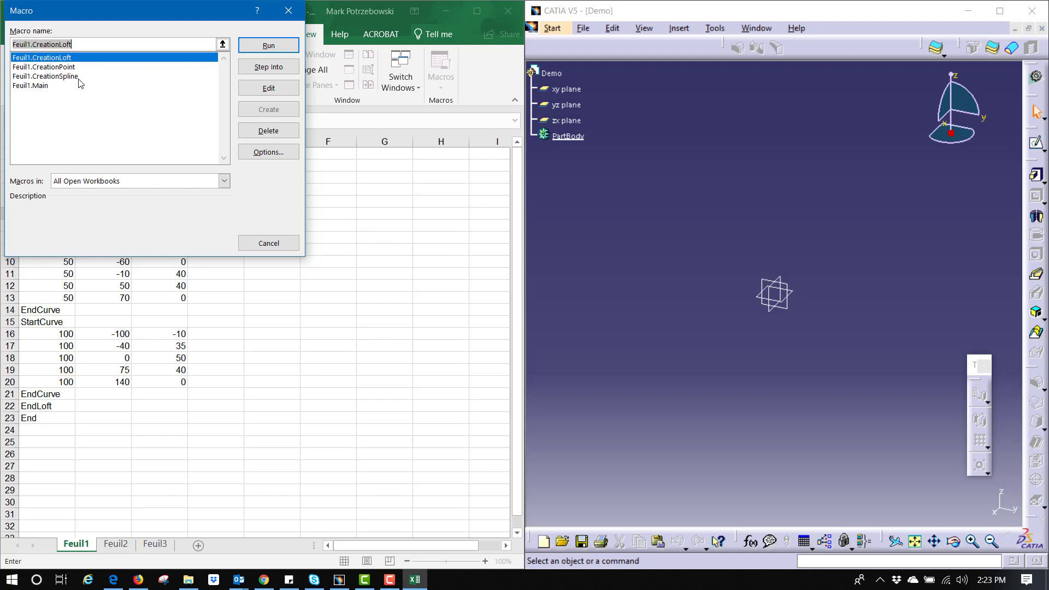
pyautogui.click(56, 86)
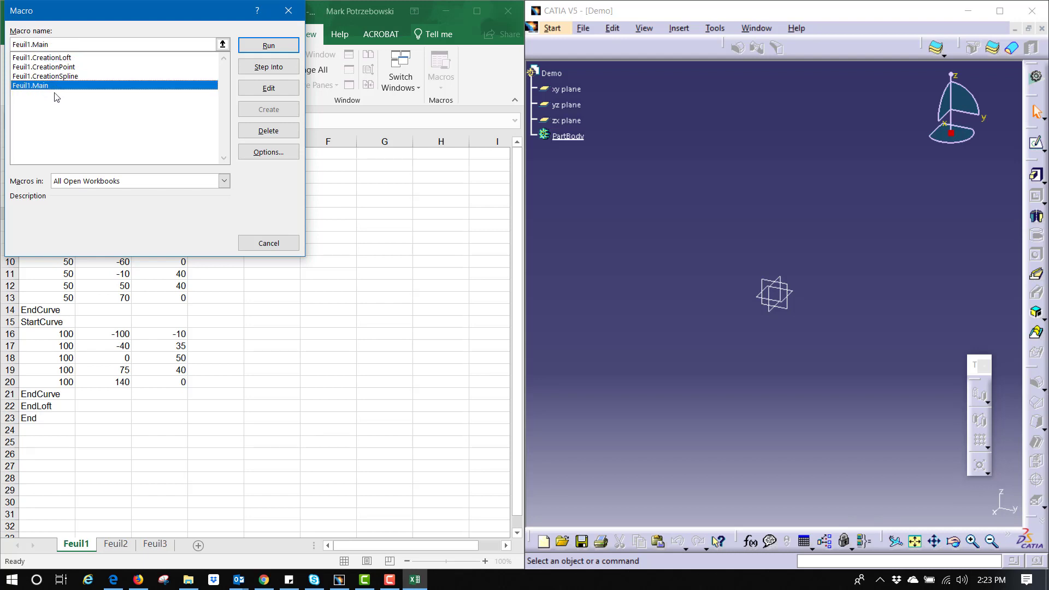
pyautogui.click(244, 48)
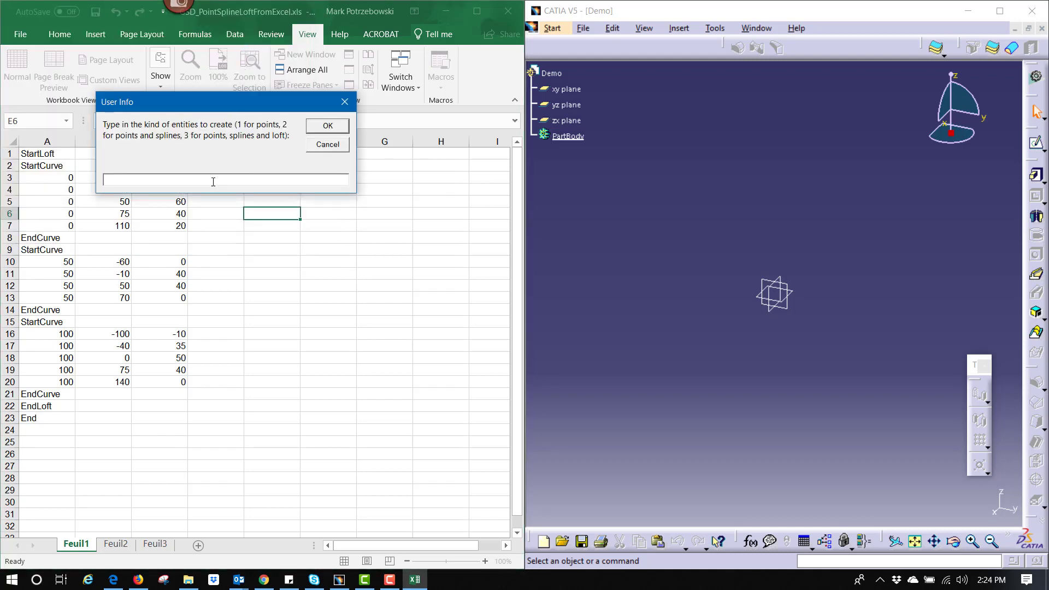
pyautogui.write('1')
pyautogui.click(327, 127)
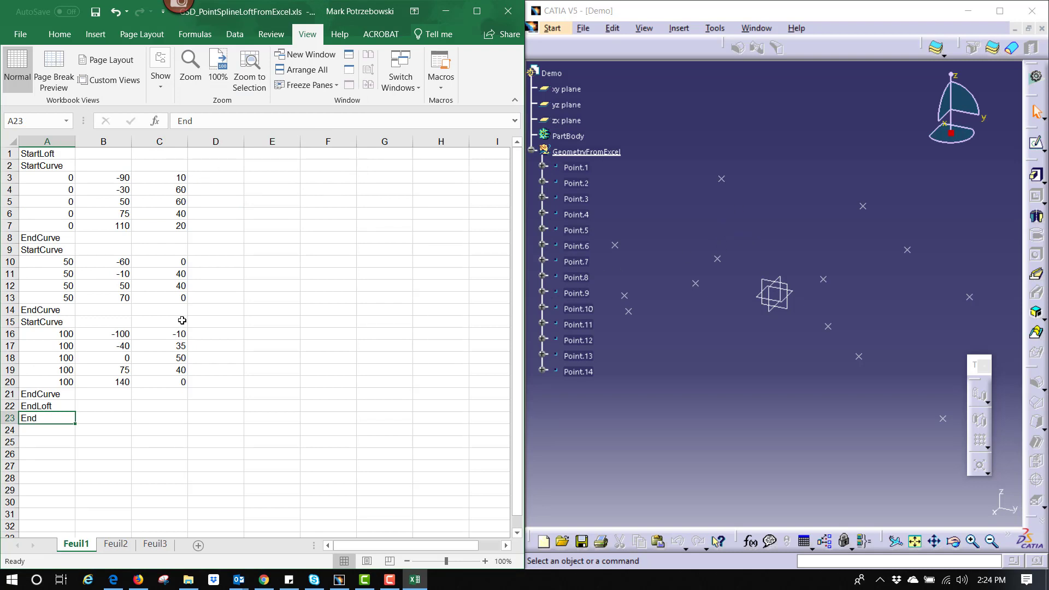
# Undo the generated points in CATIA and return to Excel
pyautogui.click(730, 167)
pyautogui.hotkey('ctrl', 'z')
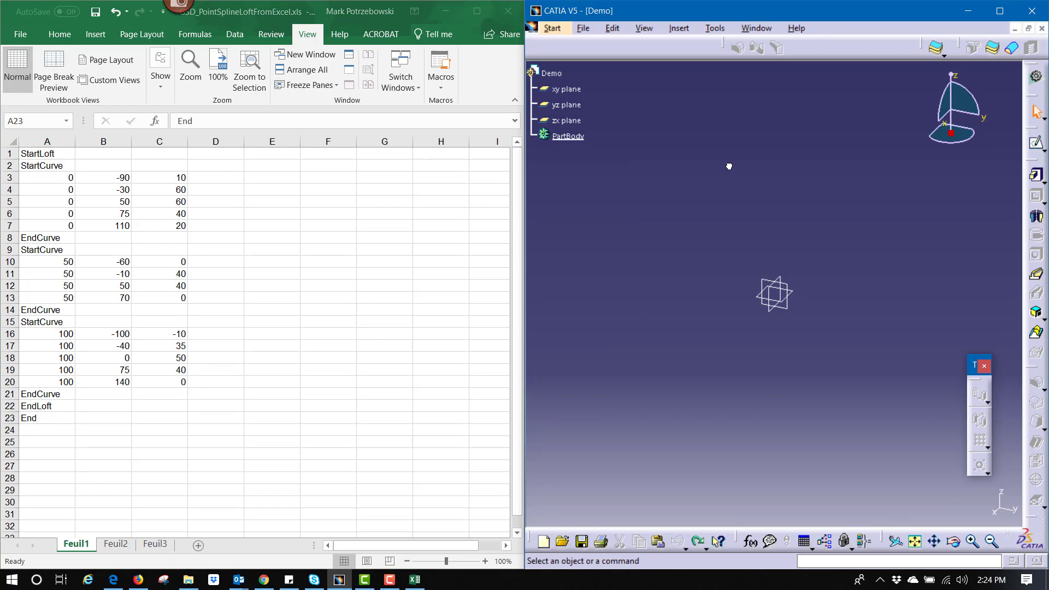
pyautogui.hotkey('alt', 'Tab')
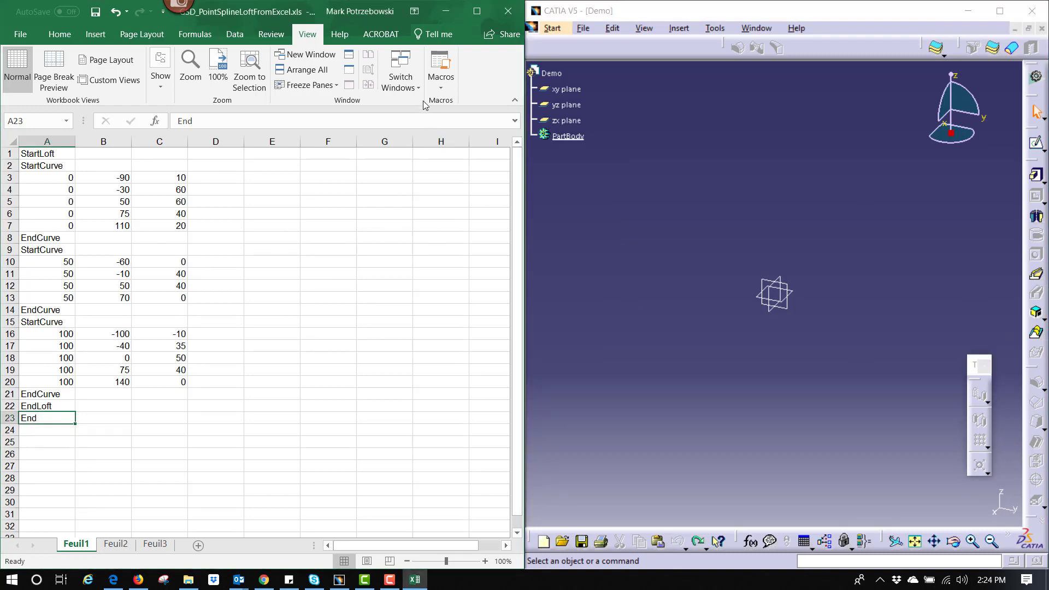
# Run Feuil1.Main with option 2 to build points and three splines, then undo them in CATIA
pyautogui.click(440, 57)
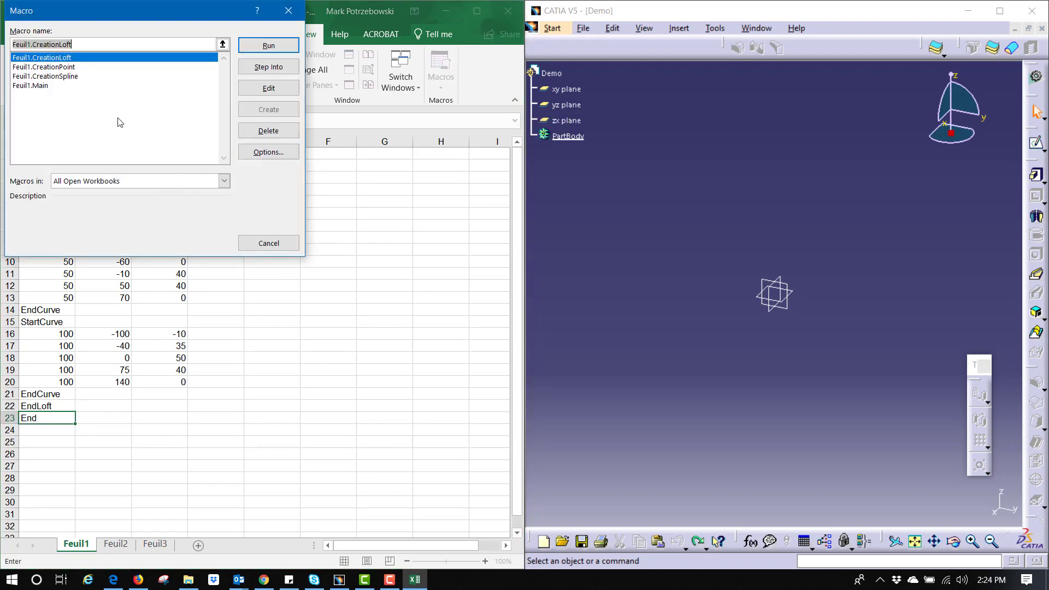
pyautogui.click(85, 86)
pyautogui.click(269, 45)
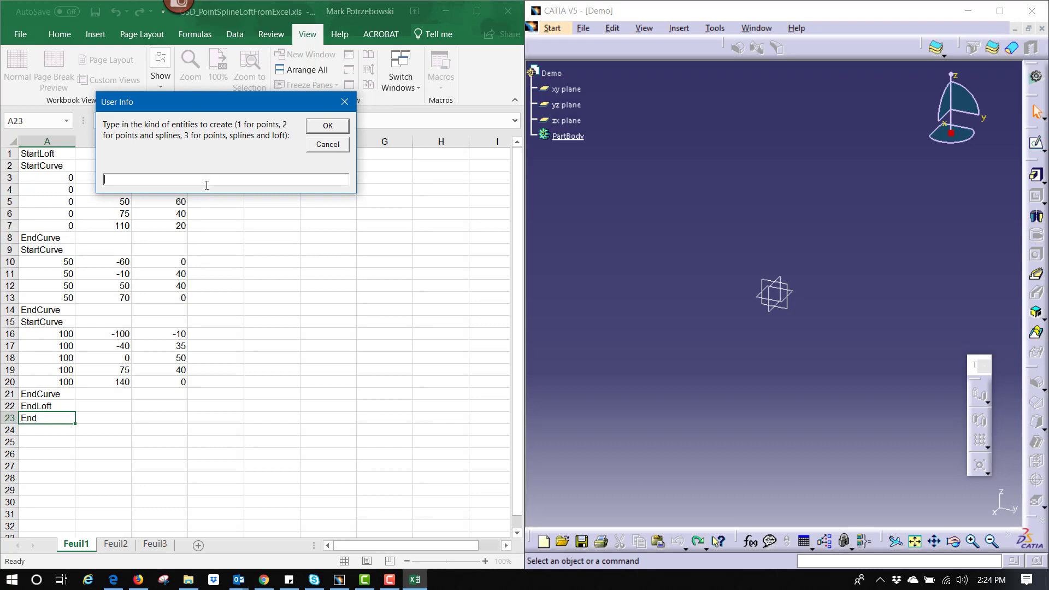
pyautogui.write('2')
pyautogui.click(333, 126)
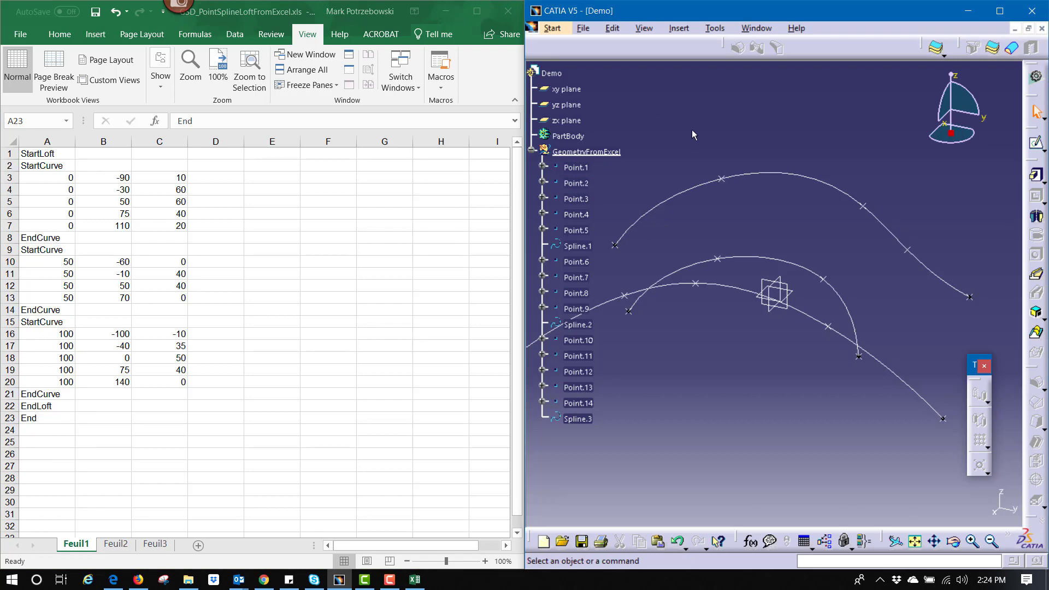
pyautogui.hotkey('ctrl', 'z')
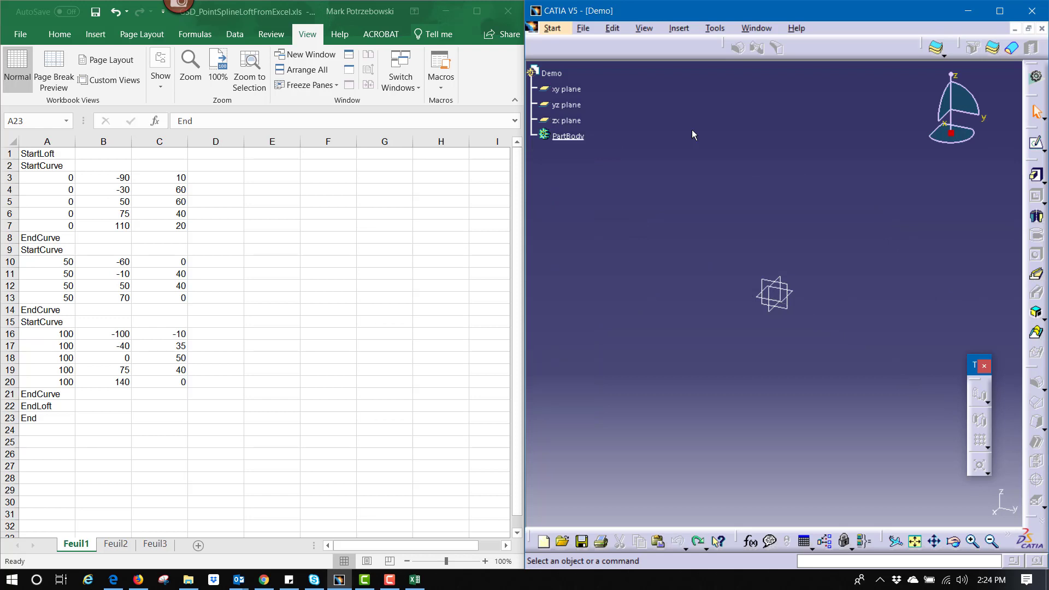
pyautogui.hotkey('alt', 'Tab')
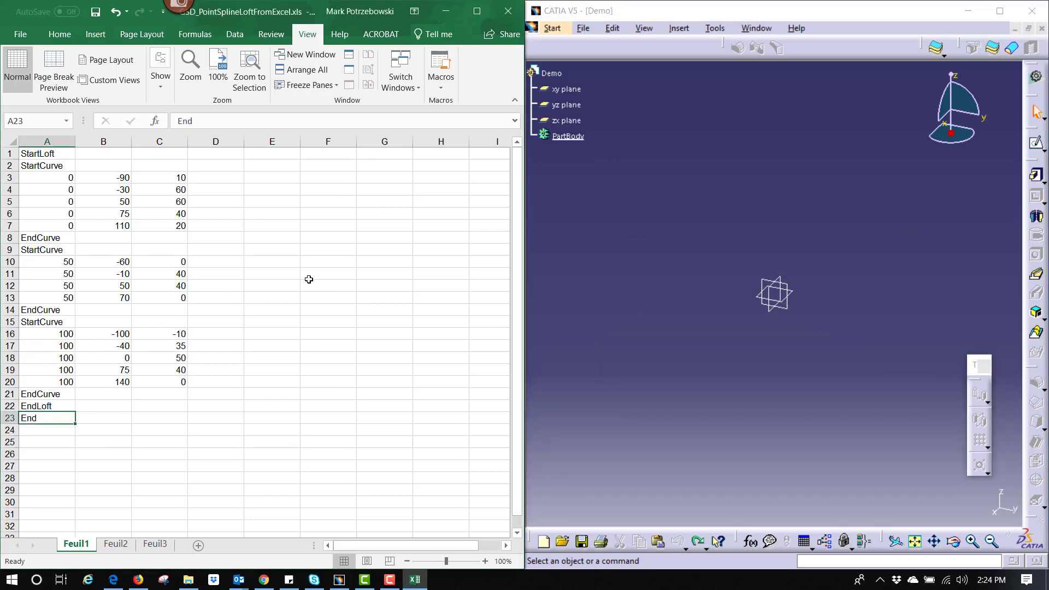
# Run Feuil1.Main with option 3 to build the points, splines and loft, then select Point.1
pyautogui.click(441, 61)
pyautogui.click(130, 88)
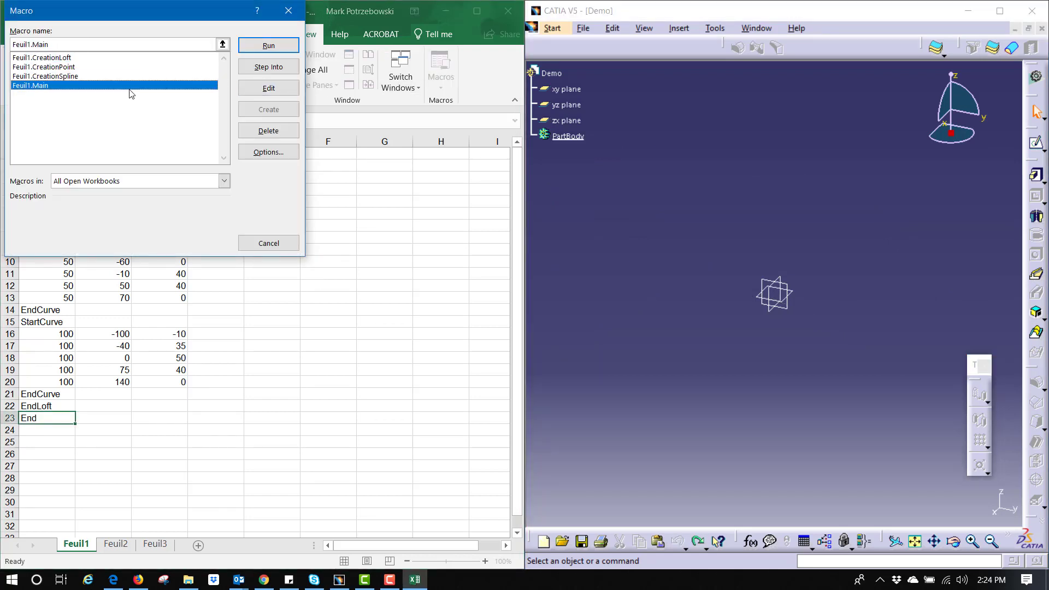
pyautogui.click(276, 48)
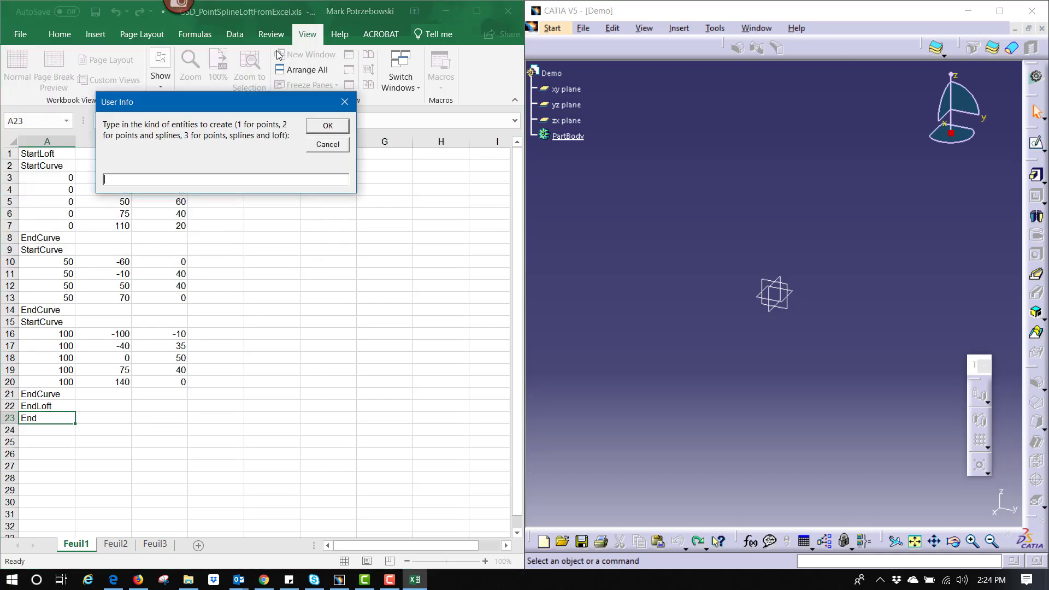
pyautogui.write('3')
pyautogui.click(328, 125)
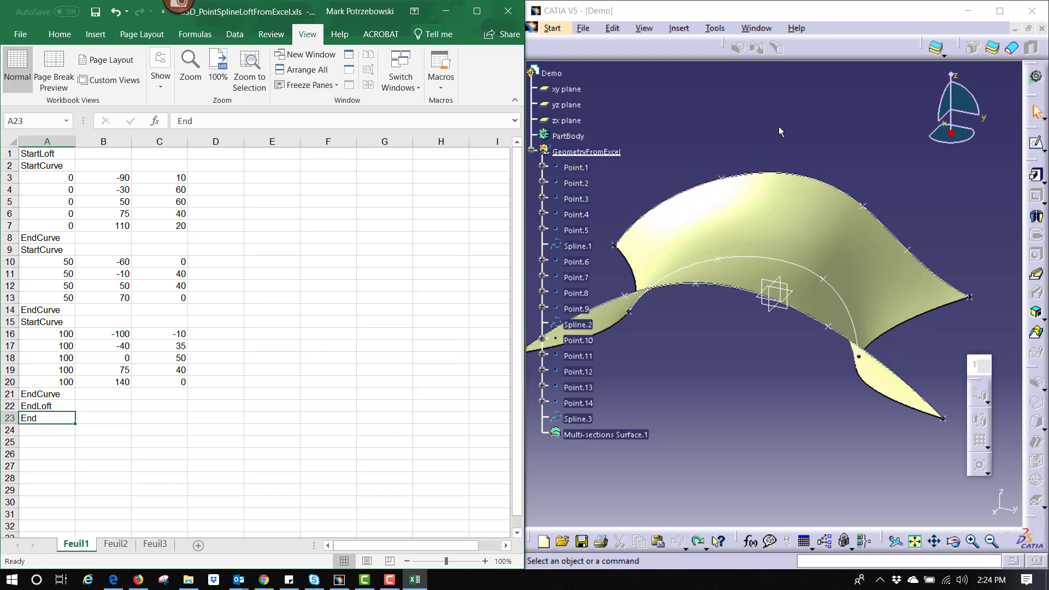
pyautogui.click(575, 169)
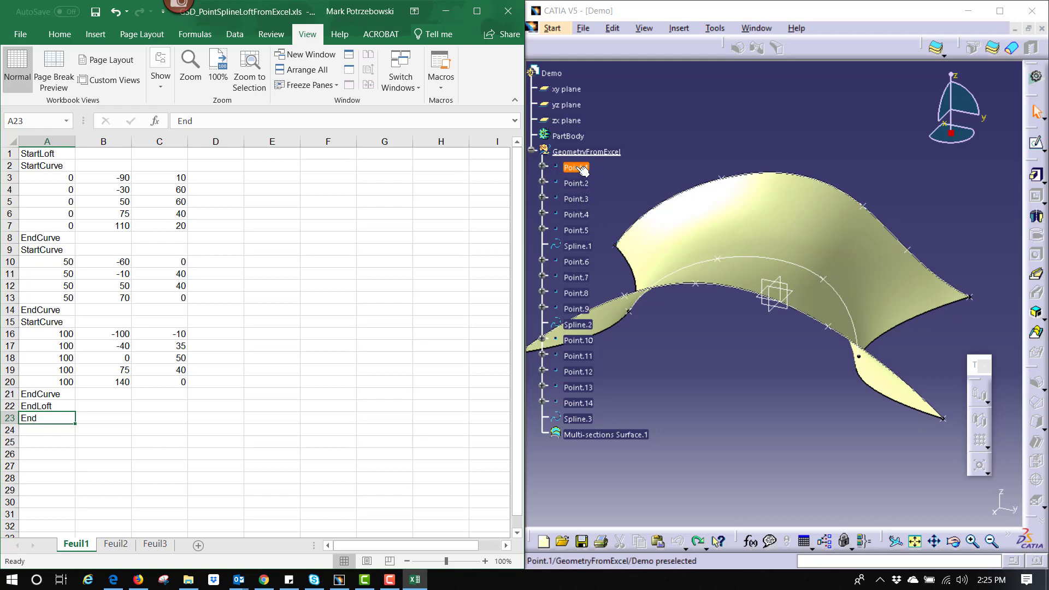